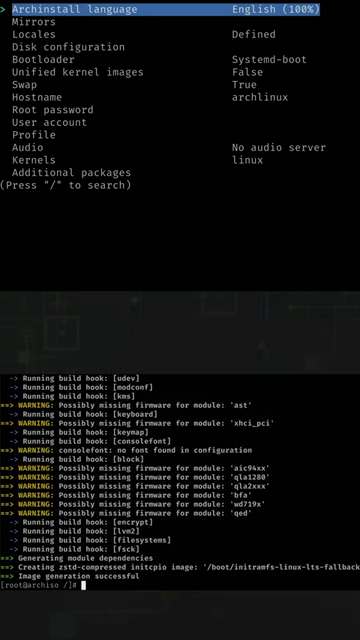
type("nano /etc/locale.gen")
- Open /etc/locale.gen in nano, and set archinstall's Mirrors option to Defined
key("Return")
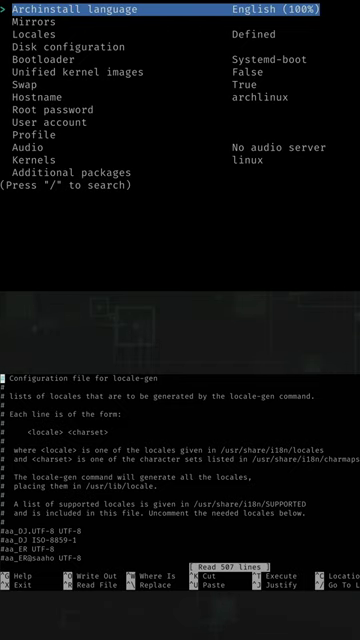
key("Down")
key("Return")
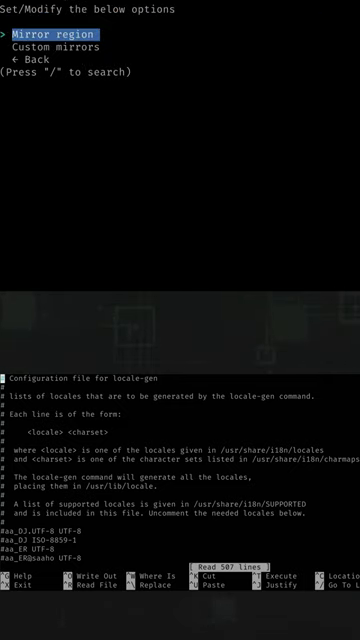
key("Escape")
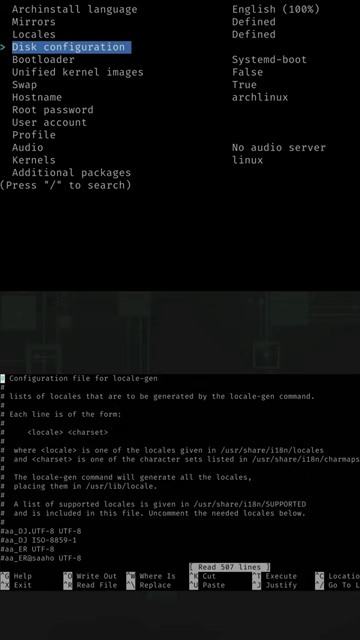
- Choose best-effort default partitioning, highlight the SKHynix nvme0n1 drive, and uncomment en_US.UTF-8 in locale.gen
key("Return")
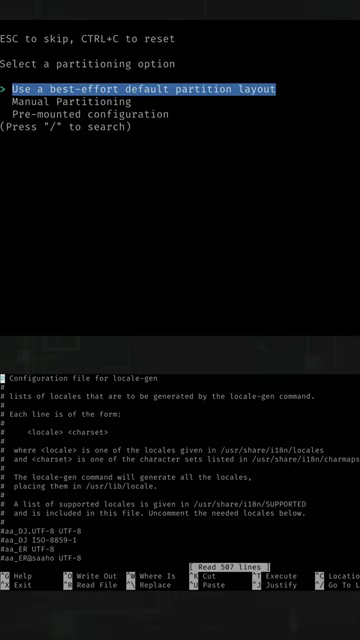
key("Return")
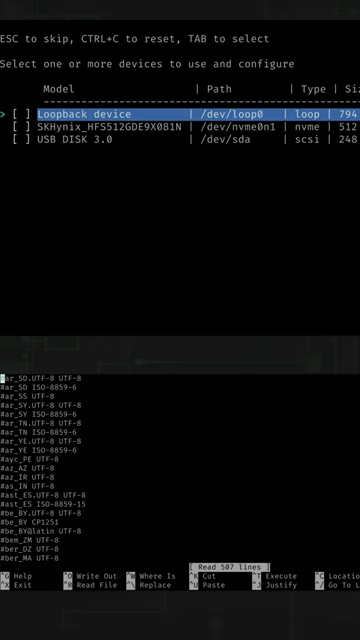
key("Page_Down")
key("Page_Down")
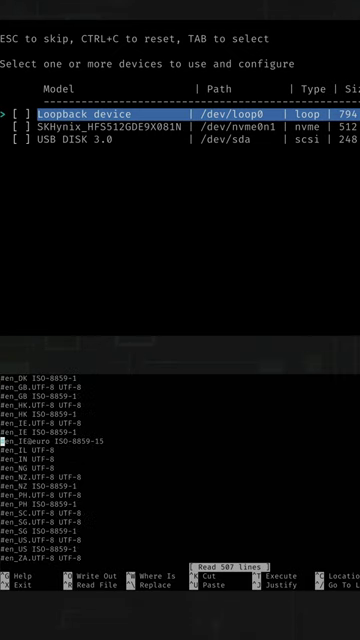
key("Down")
key("Down")
key("Down")
key("Down")
key("Down")
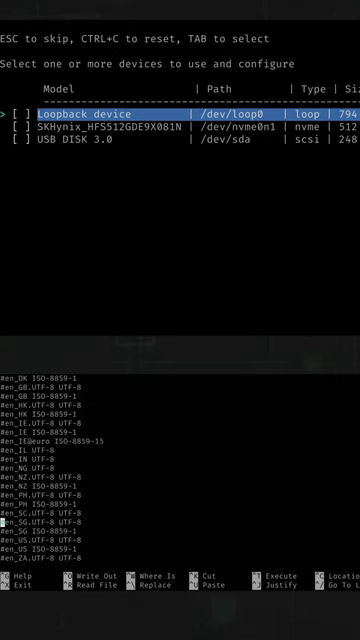
key("Down")
key("Down")
key("Right")
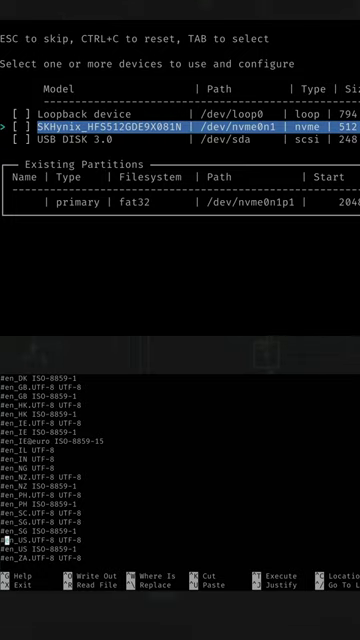
key("Delete")
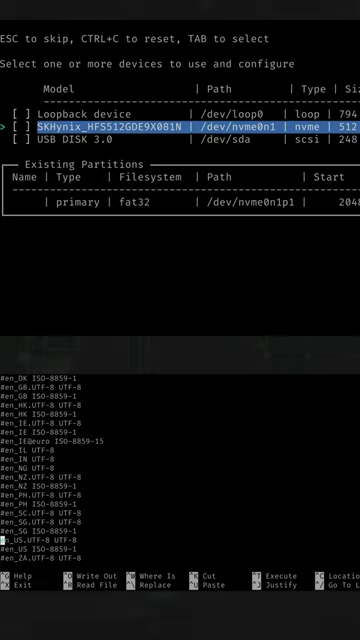